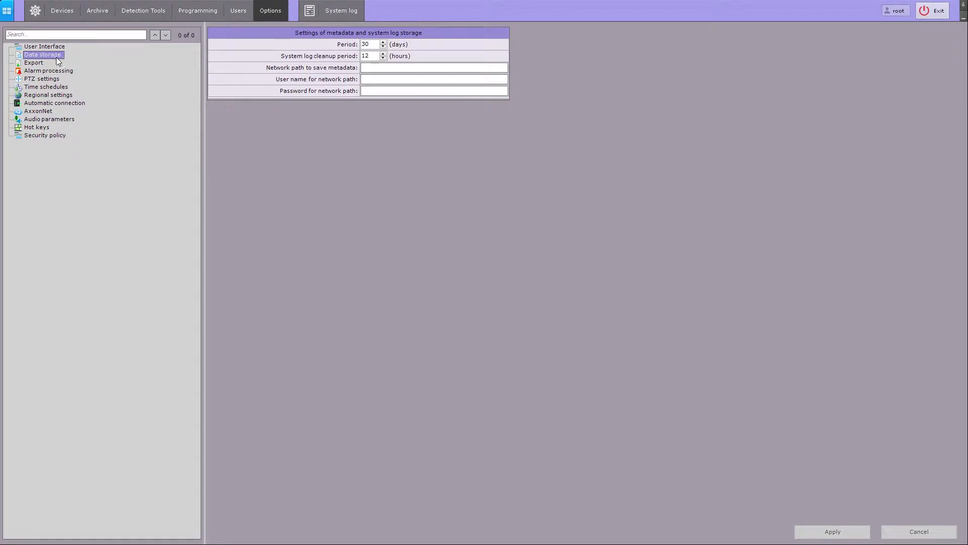
- Look over the Export, Alarm processing and PTZ option pages, then return to Data storage
click(41, 65)
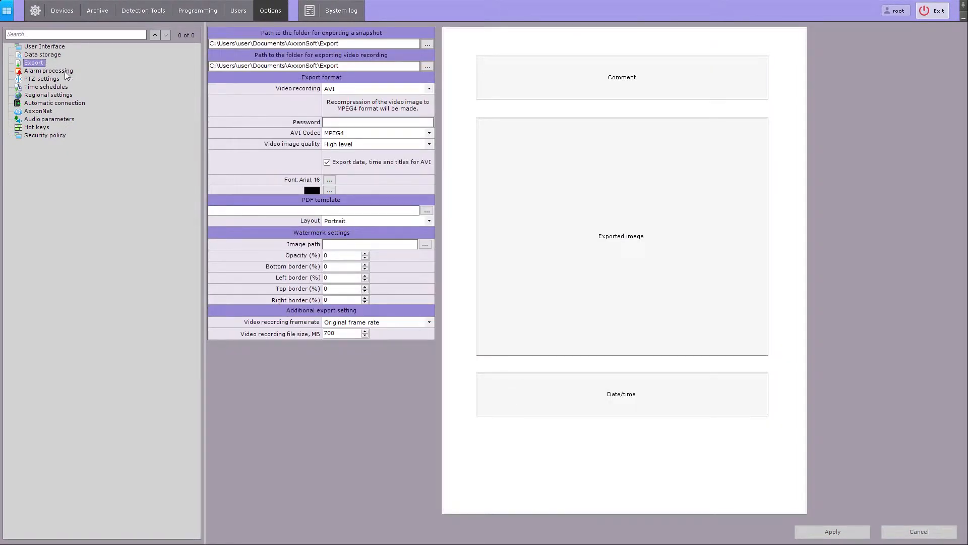
click(65, 71)
click(57, 79)
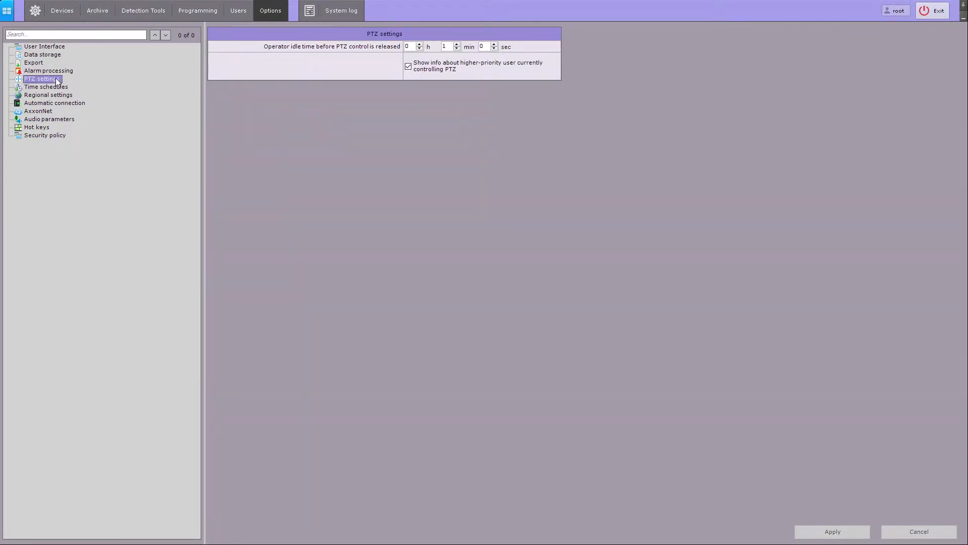
click(49, 55)
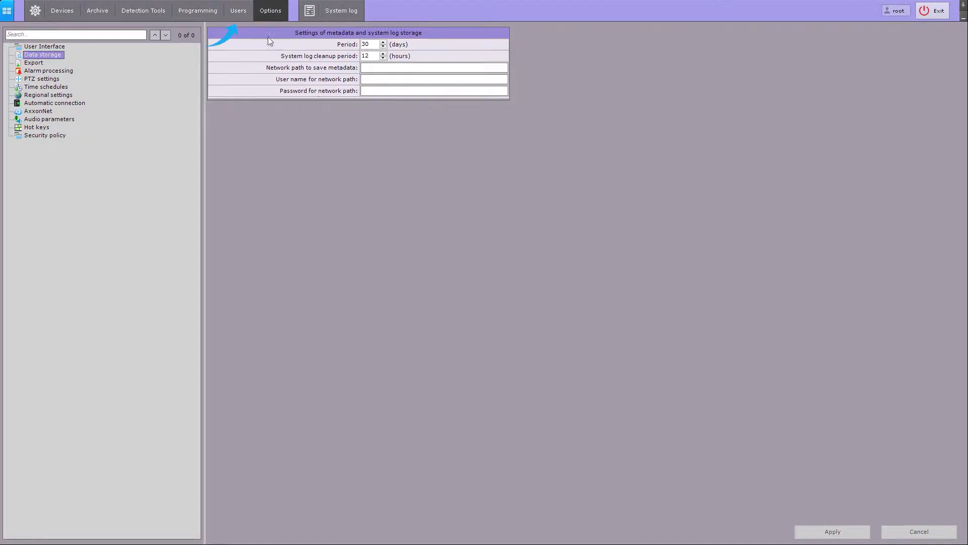
- Set System log access to No for the role named Role and apply it
click(246, 14)
click(40, 54)
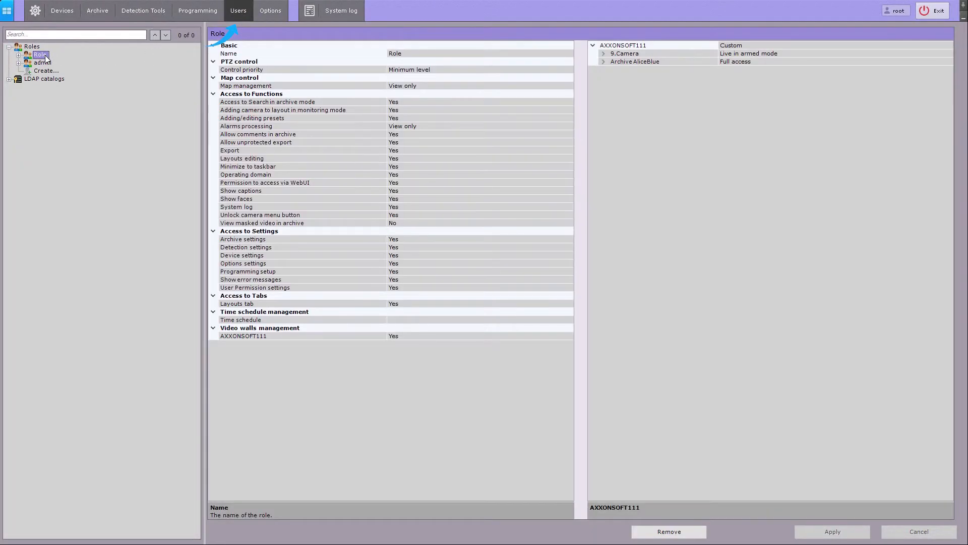
click(569, 209)
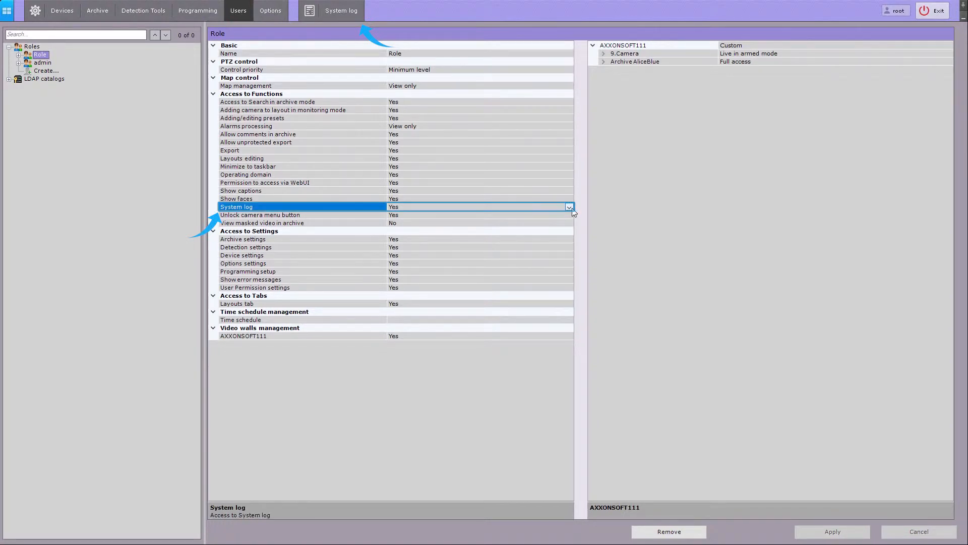
click(569, 208)
click(462, 223)
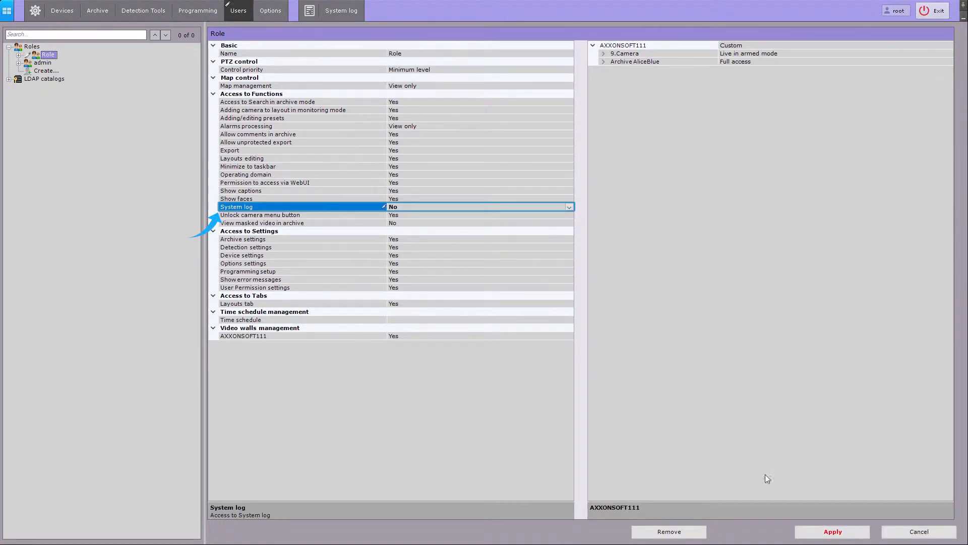
click(818, 537)
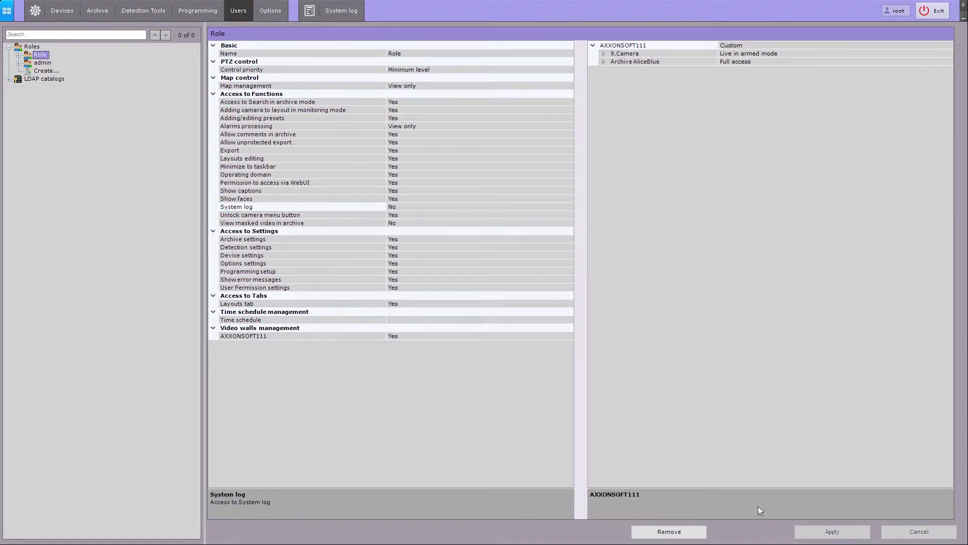
click(270, 10)
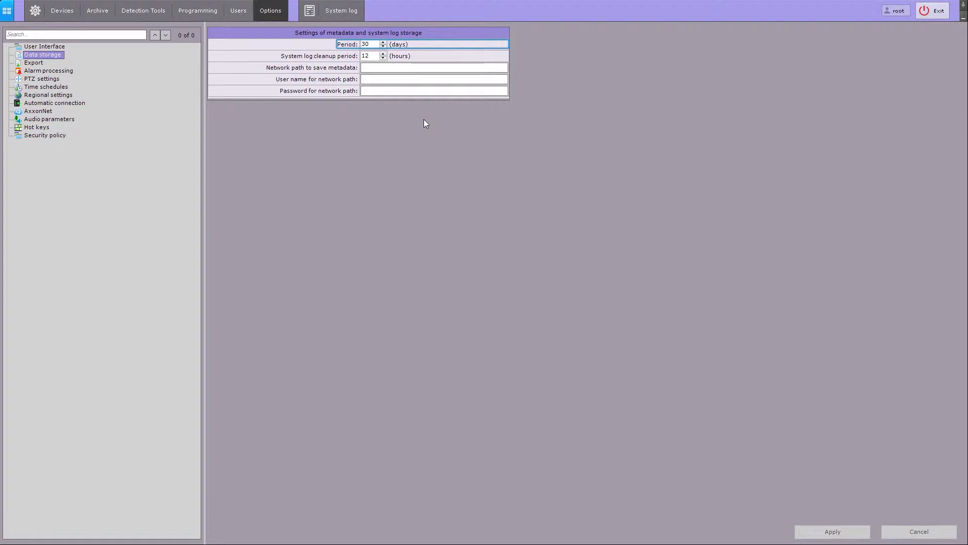
- Set the metadata Period to 0 days and system log cleanup to every 24 hours
drag(369, 44, 302, 48)
text(0)
click(364, 56)
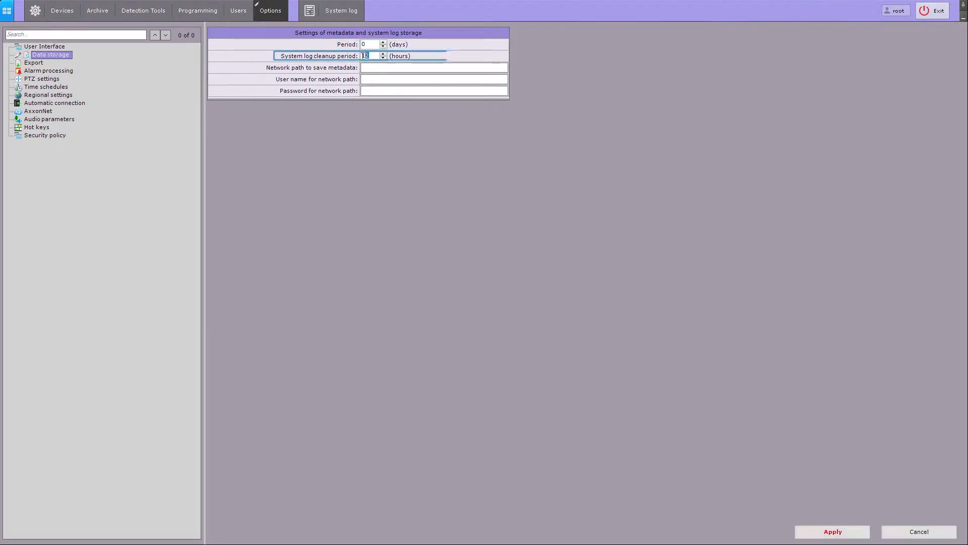
text(24)
- Store to network path \\server\folder with its user name and password, and apply
click(411, 185)
text(\\s)
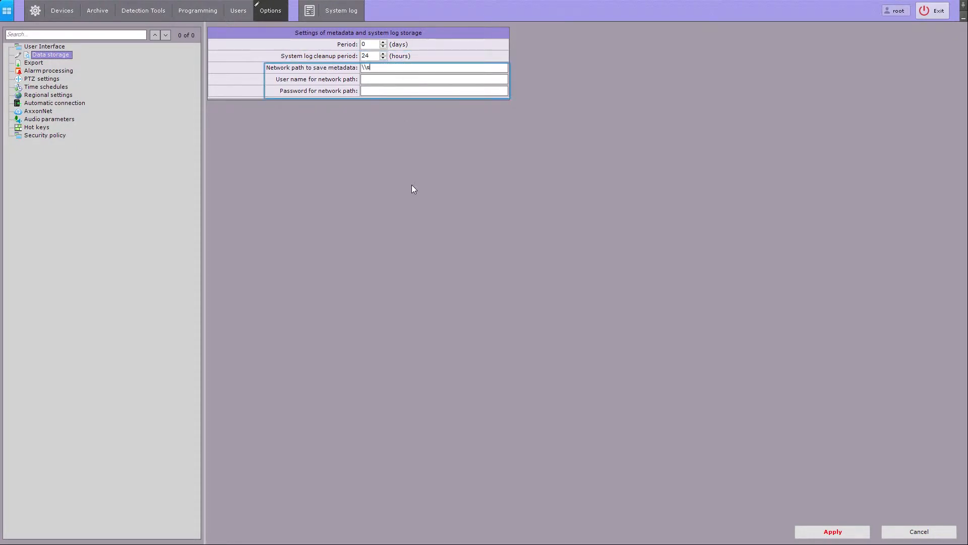
text(erver\folder)
text(Admin)
click(385, 91)
text(******)
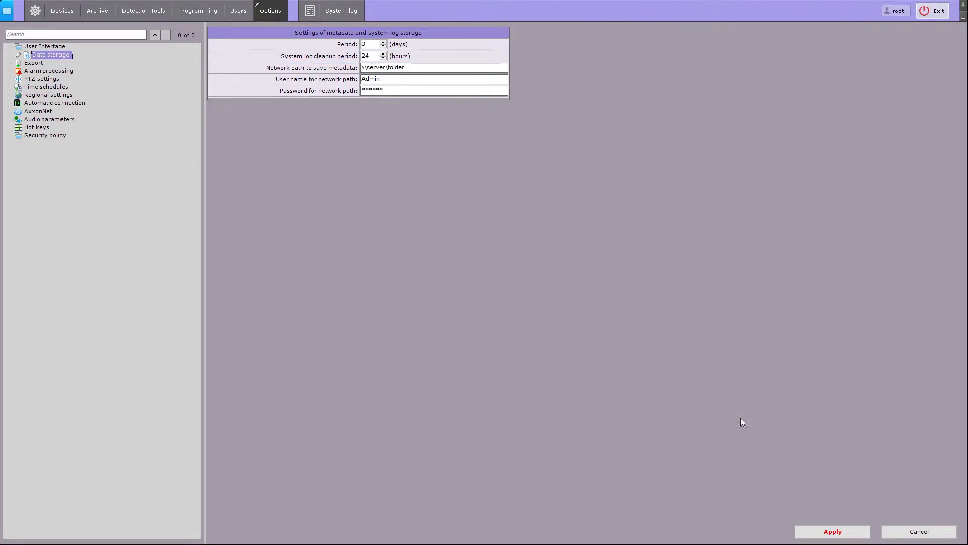
click(815, 532)
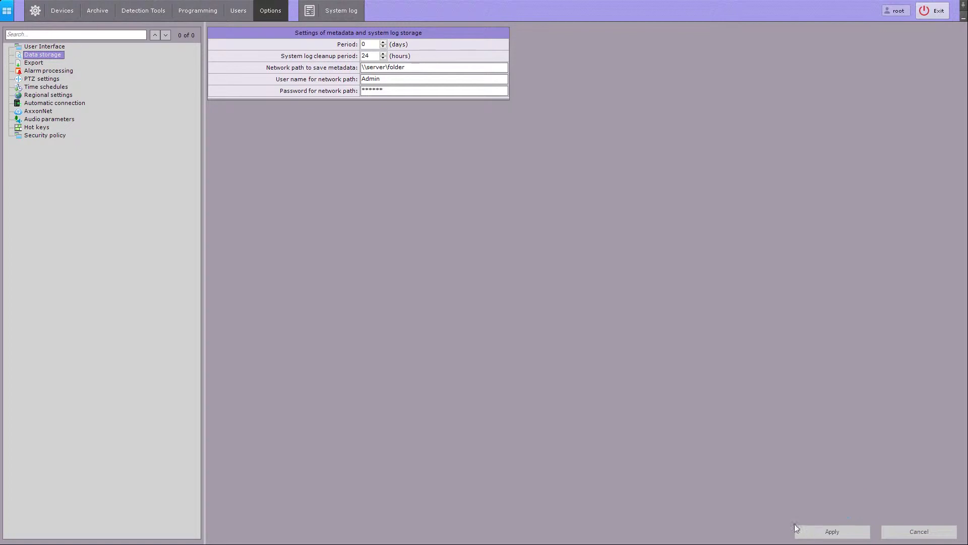
click(34, 62)
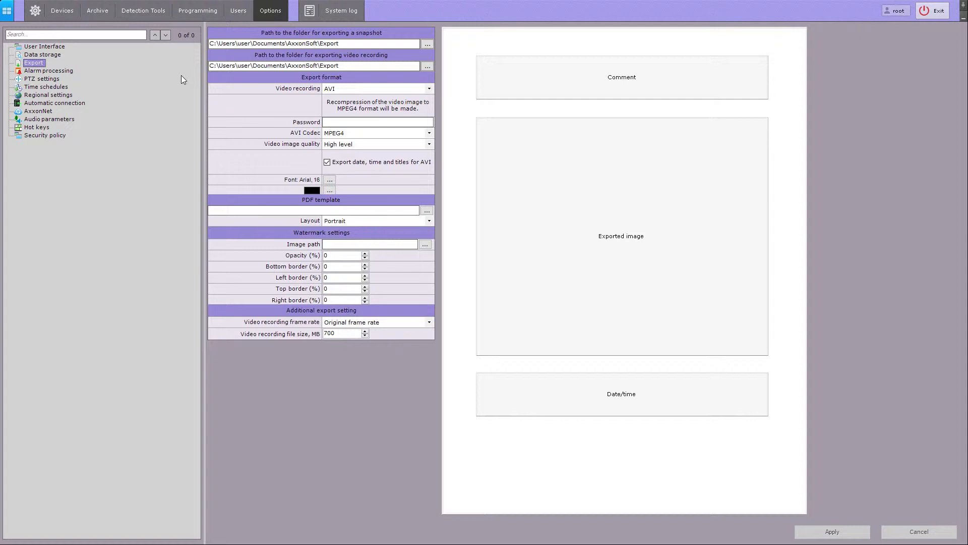
- Keep AVI with the MPEG4 codec and set video image quality to Maximum level
click(429, 90)
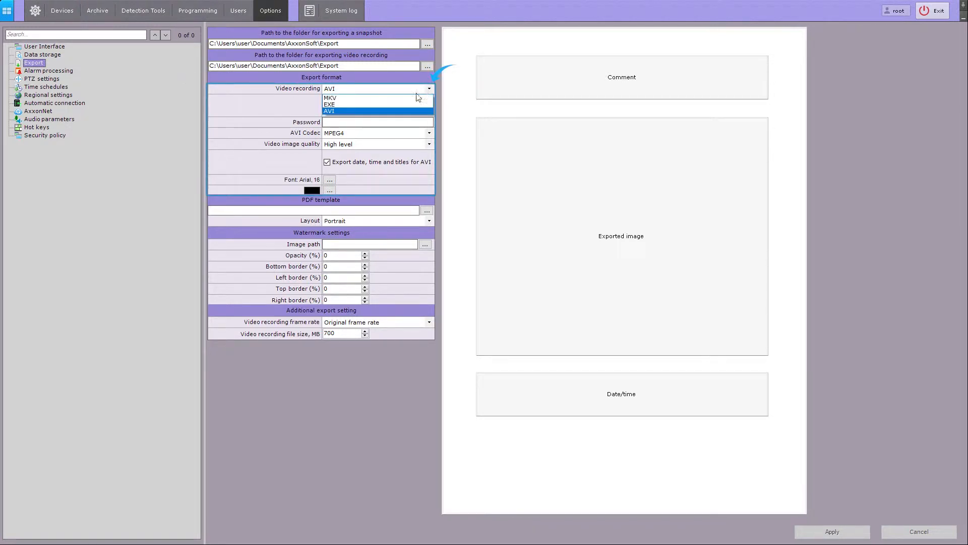
click(397, 112)
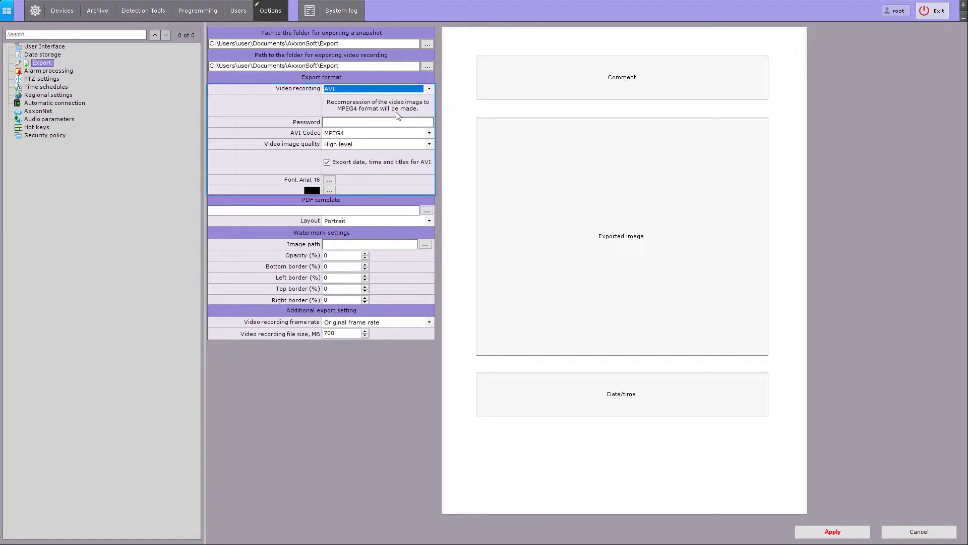
click(429, 133)
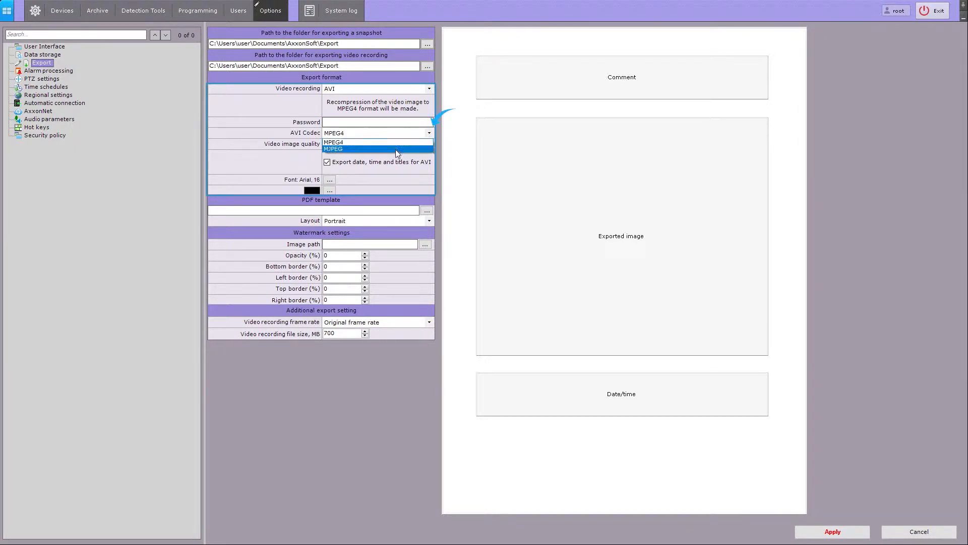
click(396, 145)
click(422, 145)
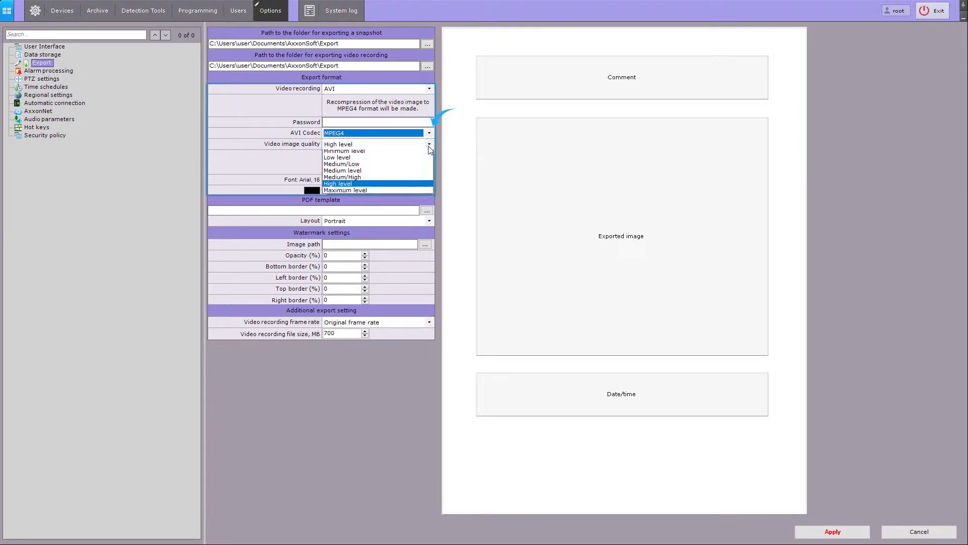
click(373, 193)
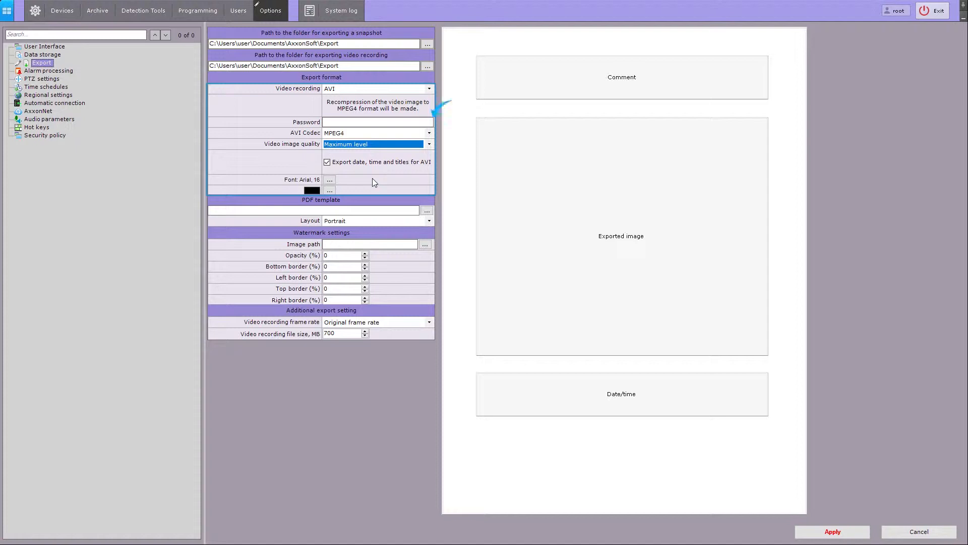
- Switch the export format to EXE and enter a new eight-character export password
click(352, 122)
text(123456)
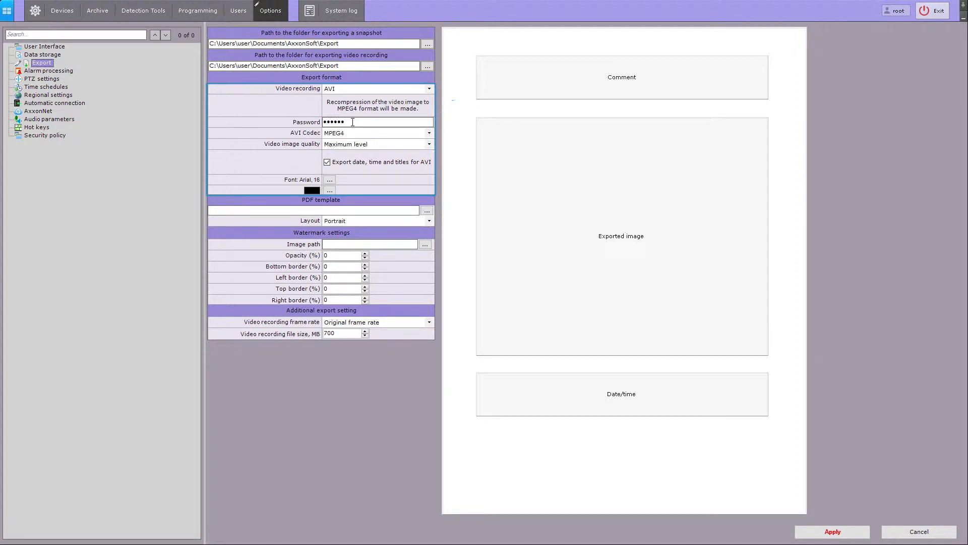
click(429, 89)
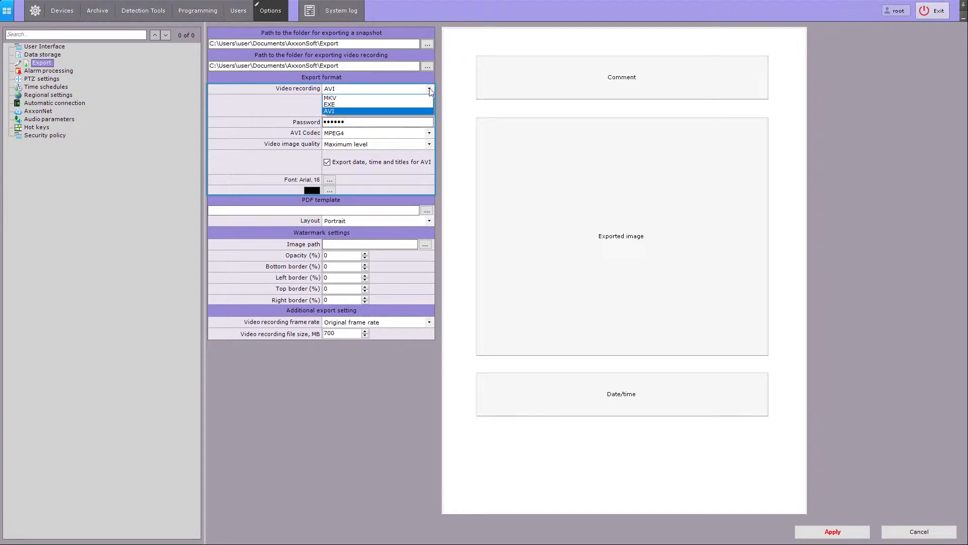
click(398, 104)
click(334, 121)
double_click(334, 121)
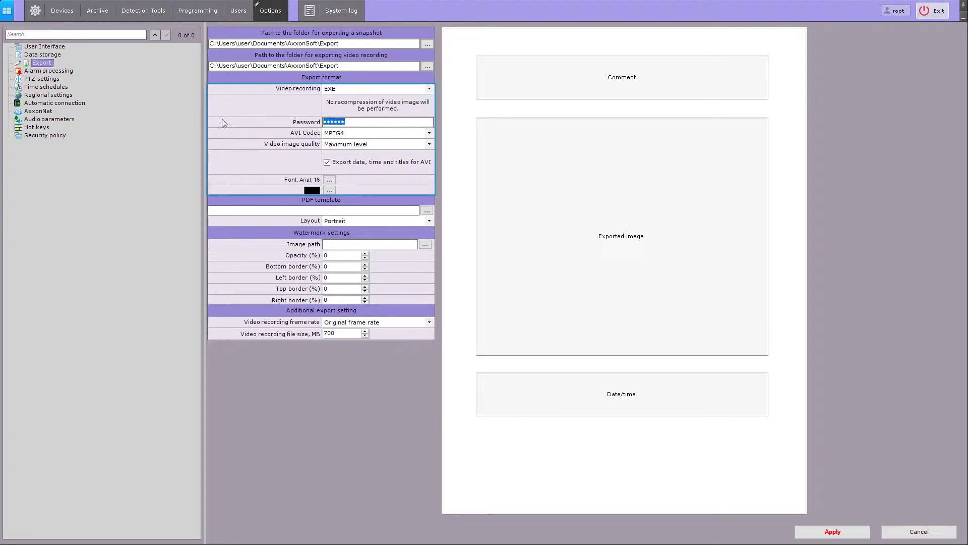
text(••••••••)
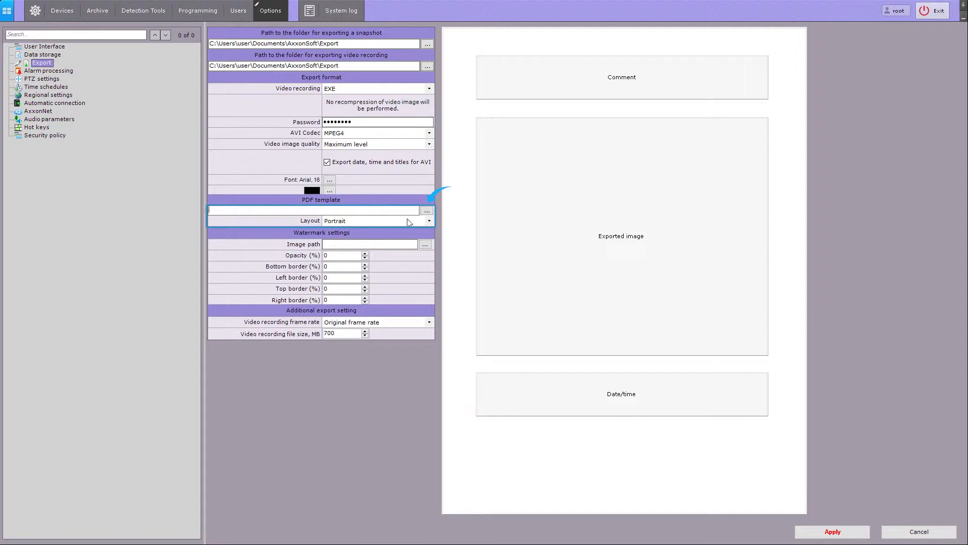
- Try the Album layout for the PDF page, then set it back to Portrait
click(430, 221)
click(422, 236)
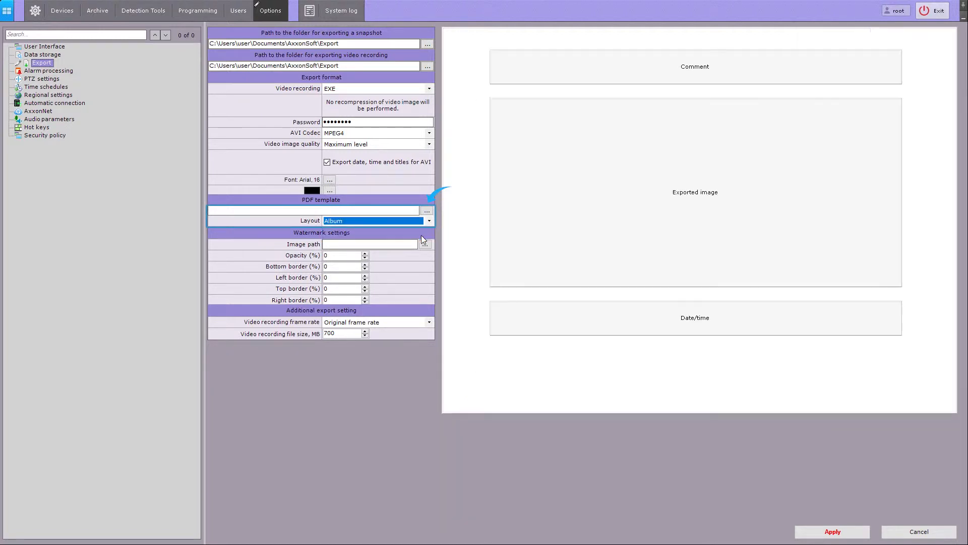
click(430, 222)
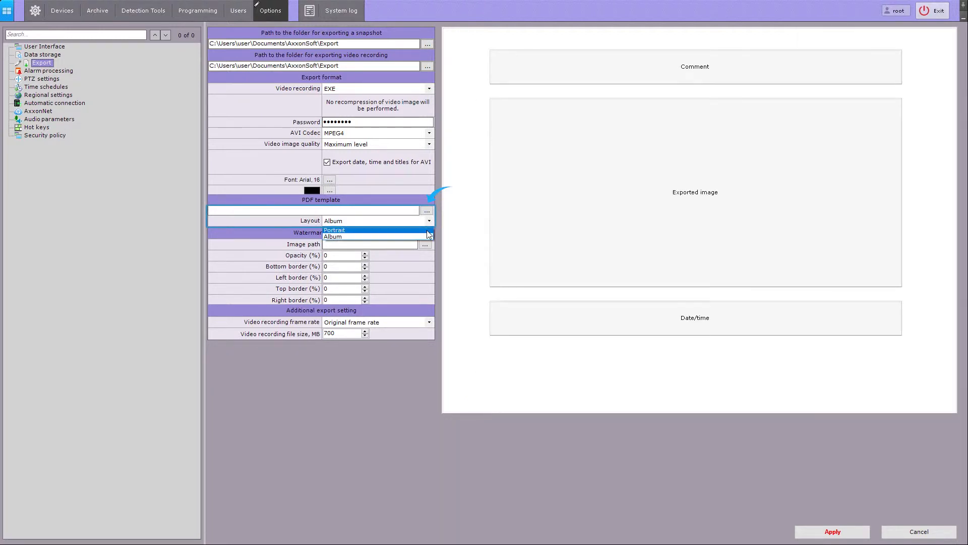
click(427, 230)
- Reorder the PDF blocks: exported image at top, comment below it, date/time last
drag(580, 222, 579, 139)
drag(581, 97, 582, 346)
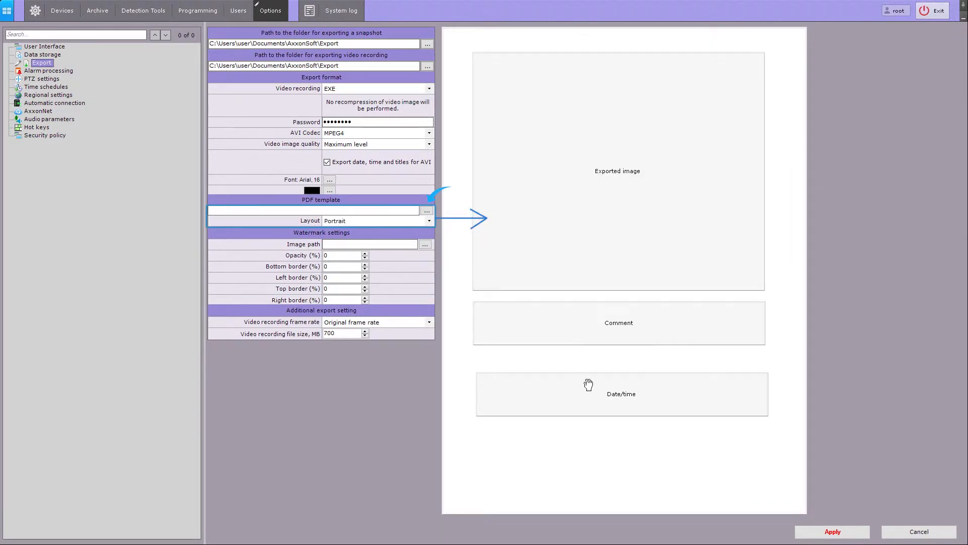
drag(588, 391, 585, 378)
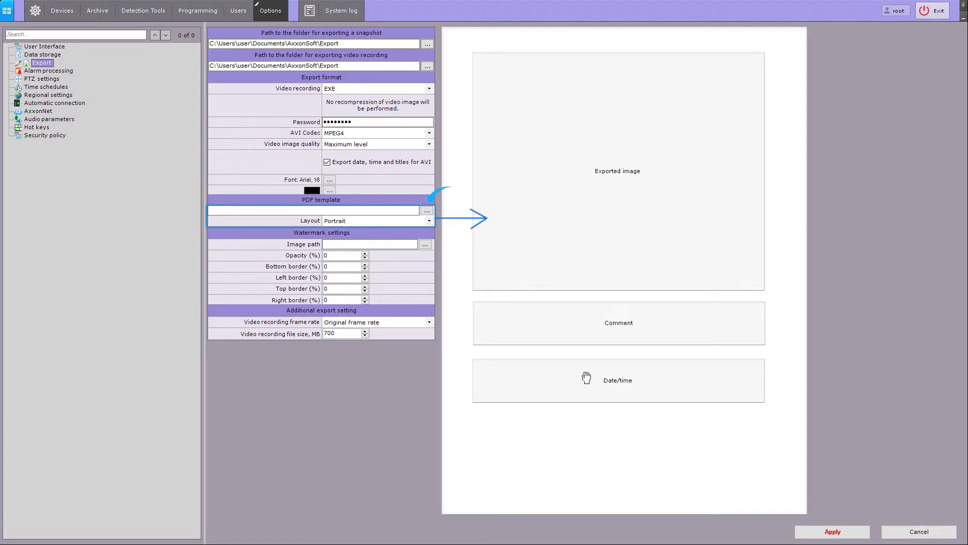
- Choose logo.png from the Desktop as the export watermark image
click(425, 245)
click(182, 134)
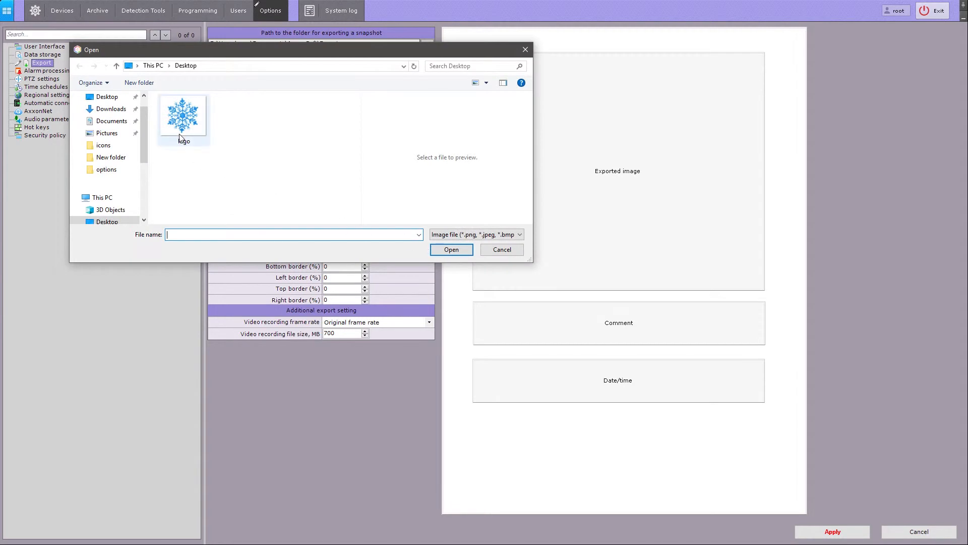
click(446, 249)
- Set watermark opacity to 70 with bottom border 100 and left and top borders 50
key(Tab)
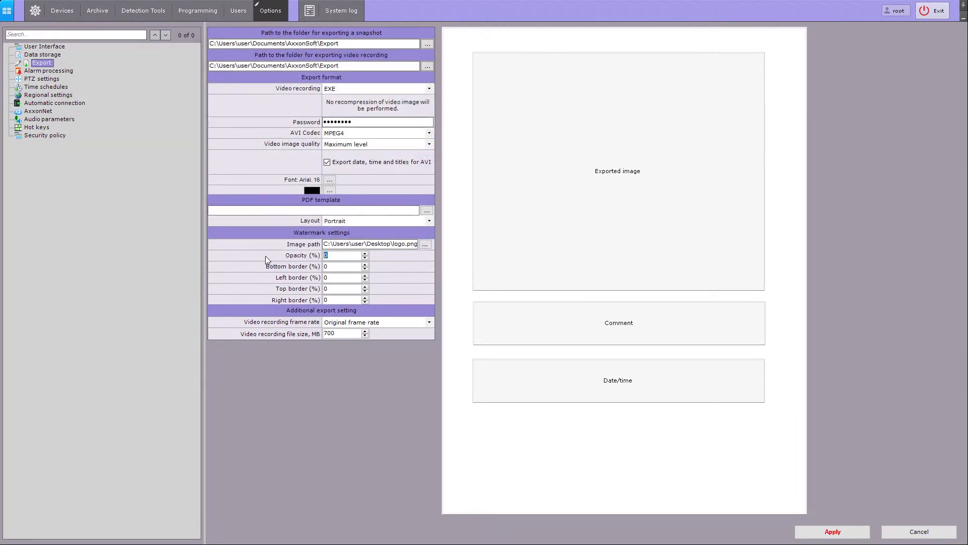
text(70)
key(Tab)
text(100)
key(Tab)
text(50)
key(Tab)
text(50)
key(Tab)
text(100)
- Switch to the Alarm processing page in the Options tree
click(70, 73)
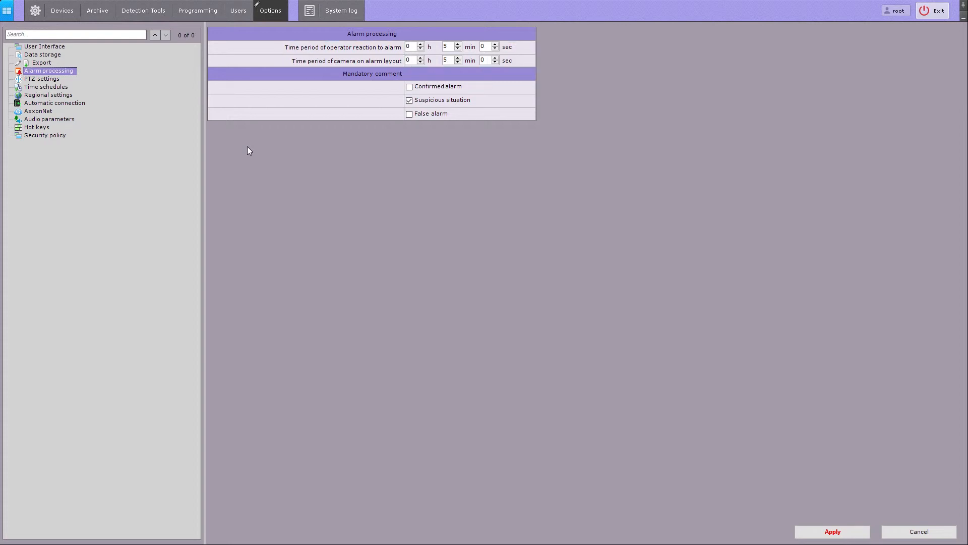
- Rate the 9.Camera alarm as a suspicious situation with comment 'Alarm', then return to Options
click(18, 21)
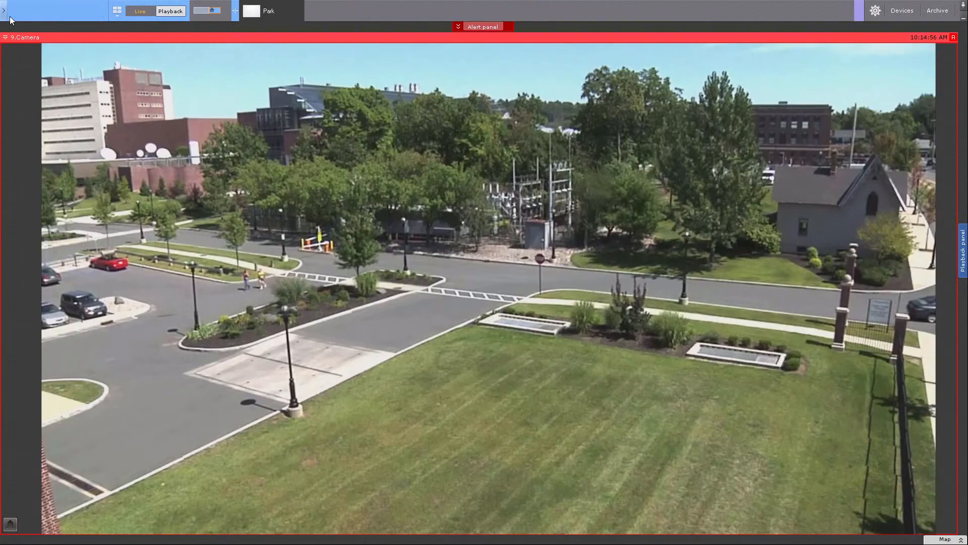
click(488, 26)
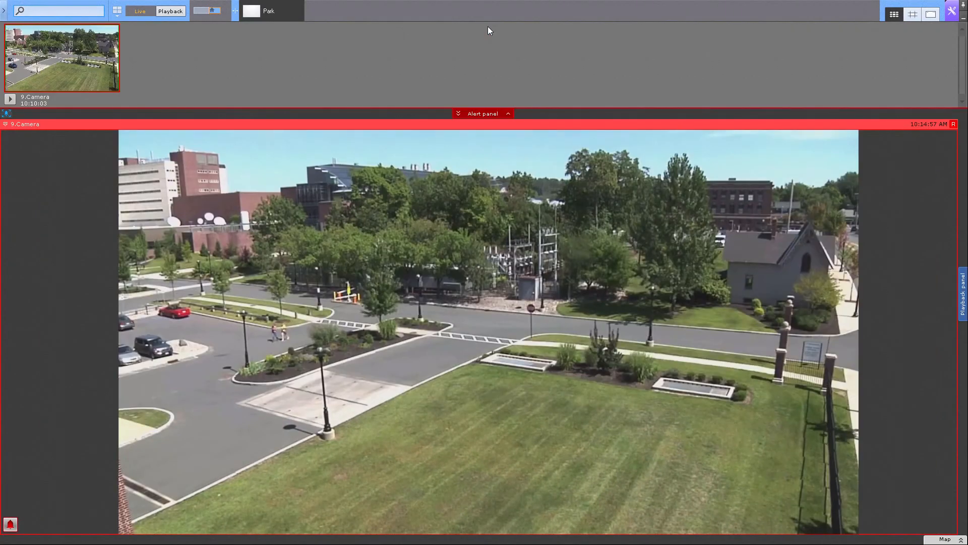
click(104, 74)
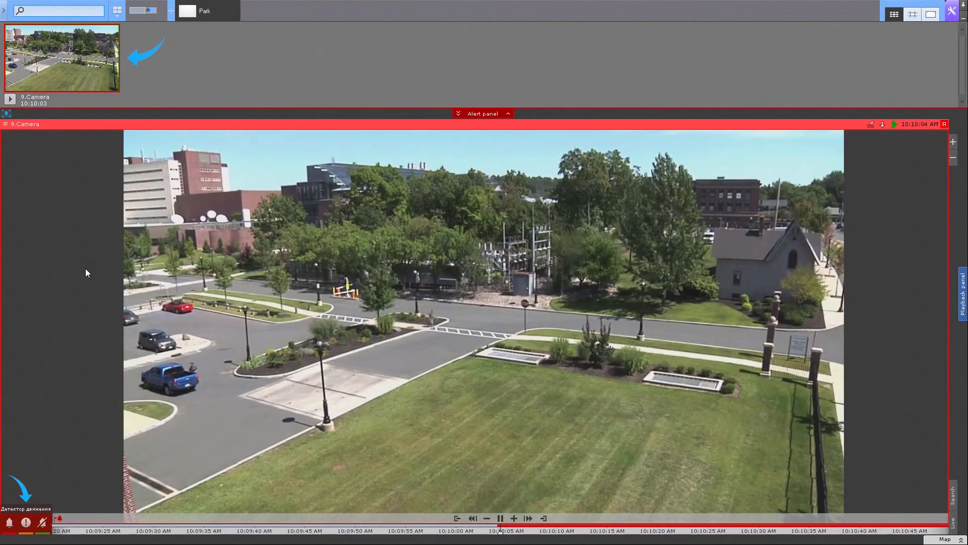
click(26, 522)
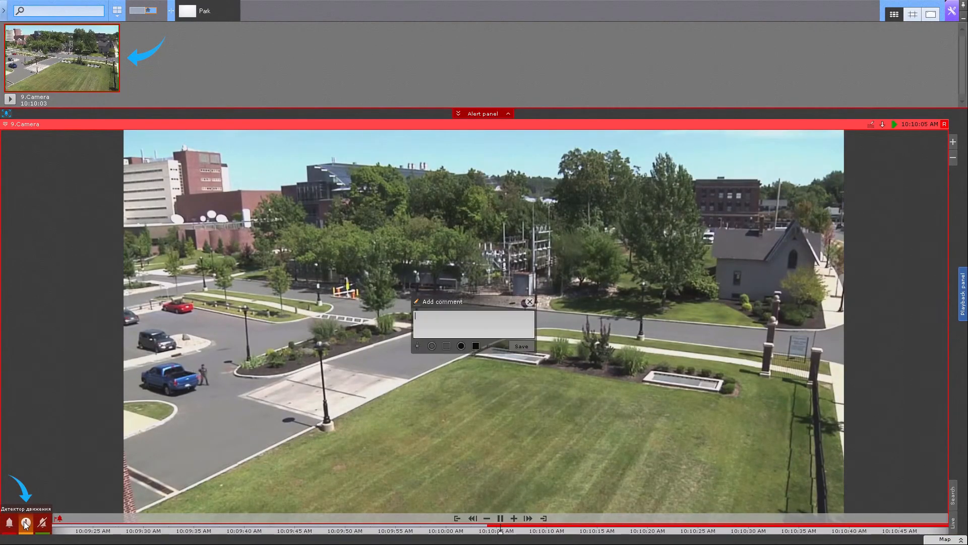
click(447, 319)
text(Alarm)
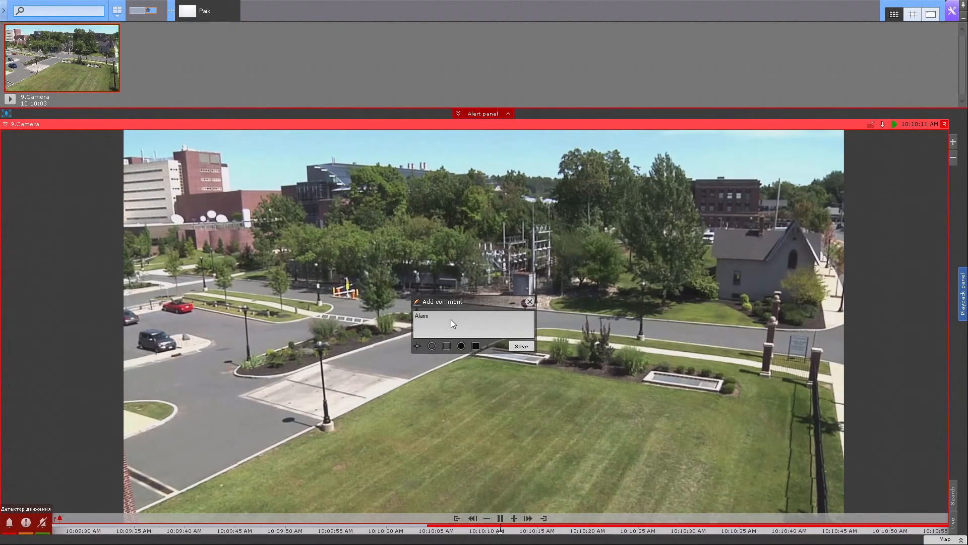
click(529, 347)
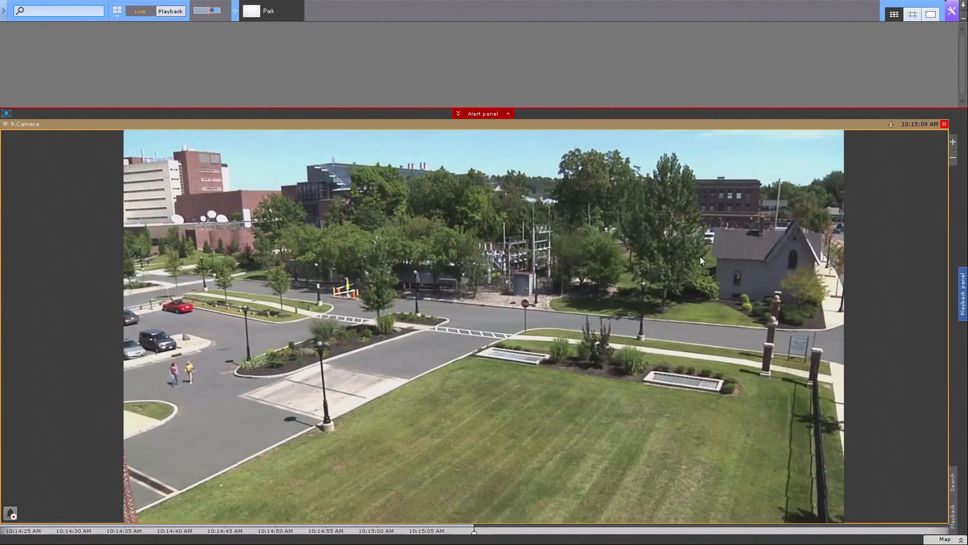
click(952, 12)
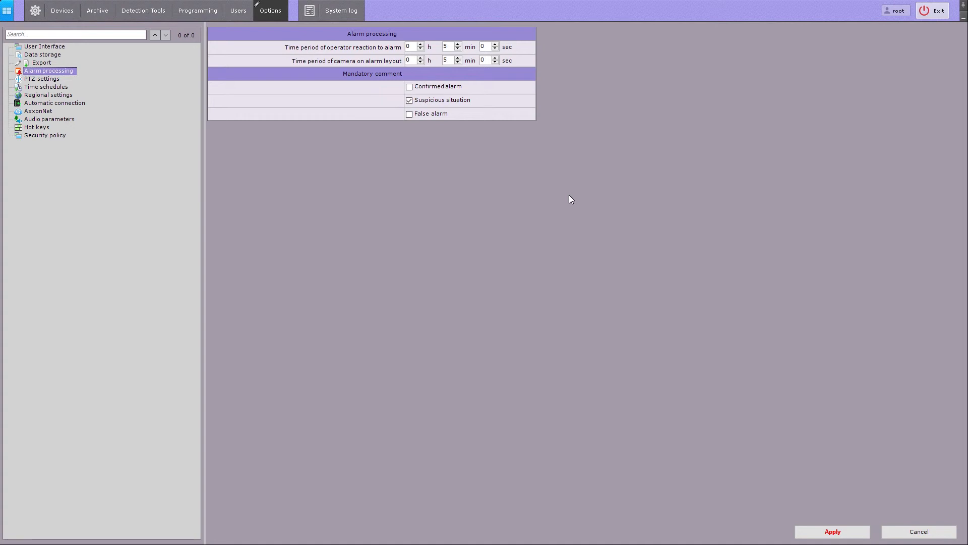
- Apply the alarm processing changes and switch to the PTZ settings page
click(809, 526)
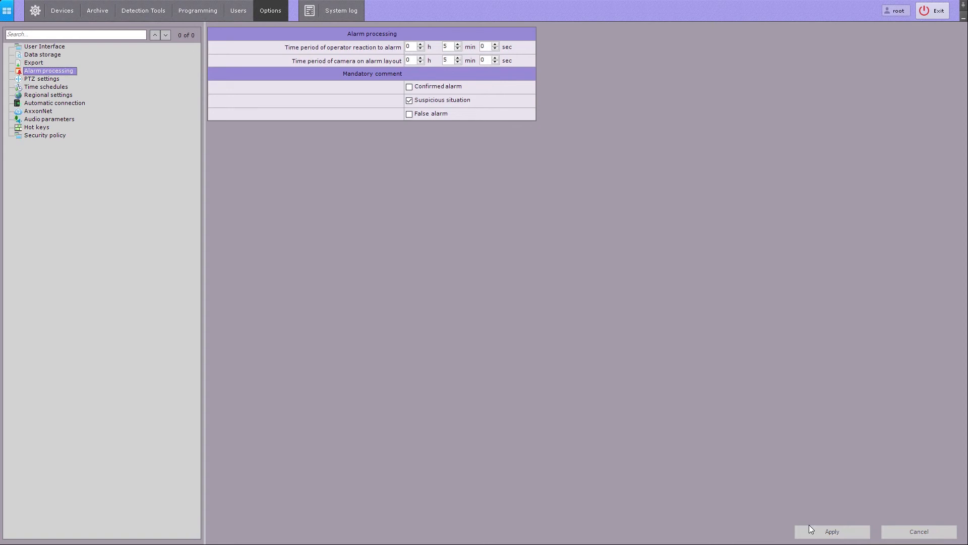
click(34, 81)
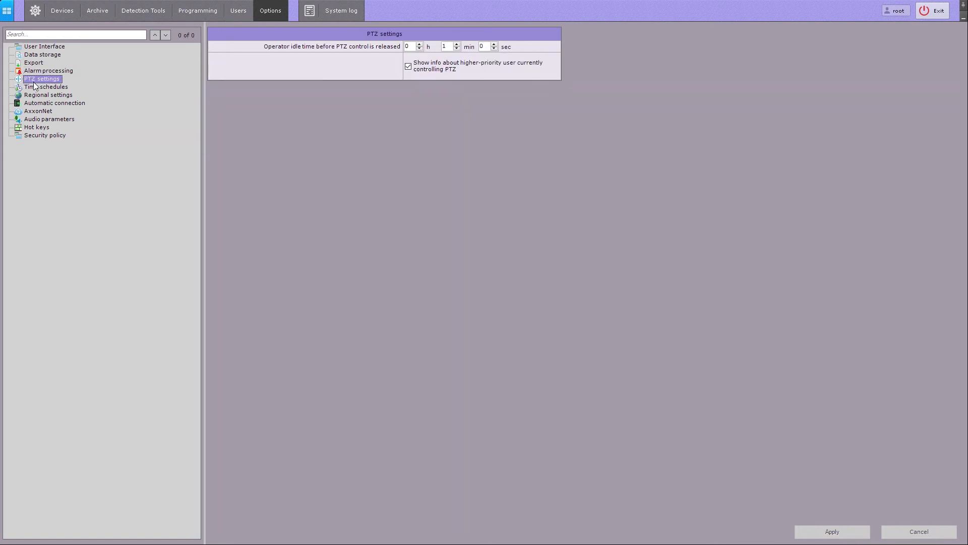